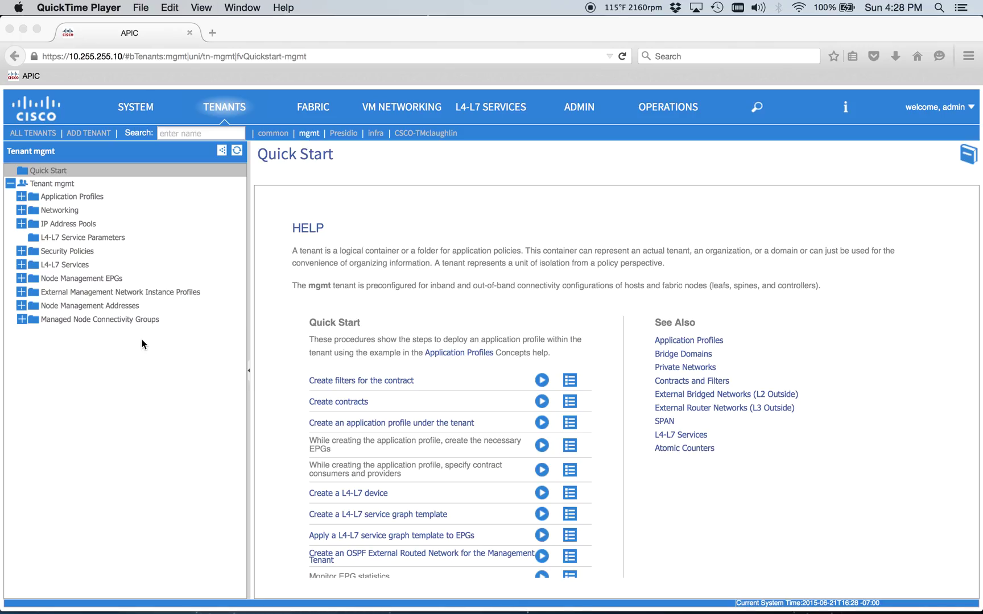
Step: Under tenant mgmt, start a new policy from Node Management Addresses' context menu
click(21, 302)
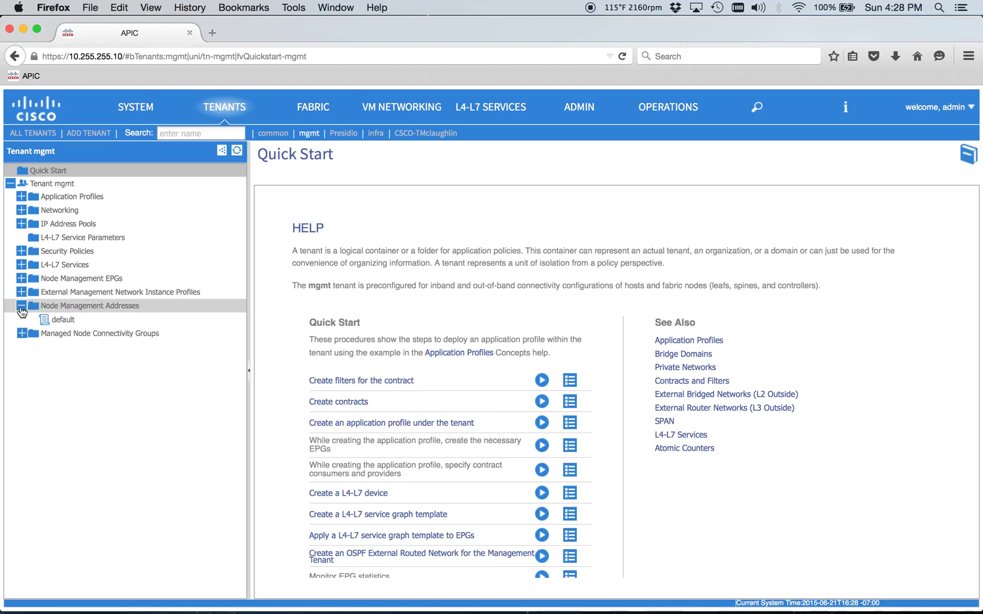
click(66, 308)
right_click(66, 309)
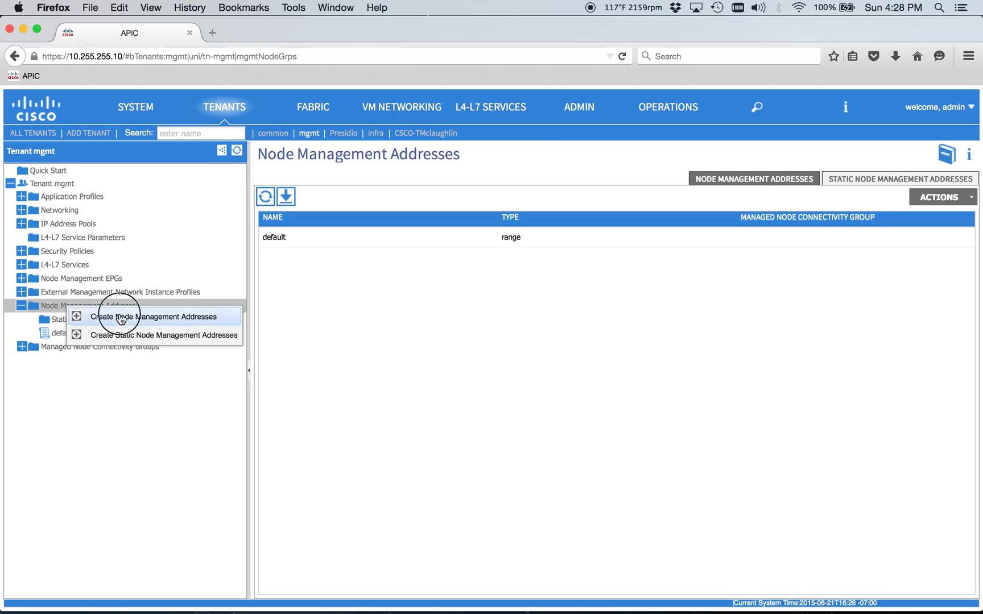
click(168, 323)
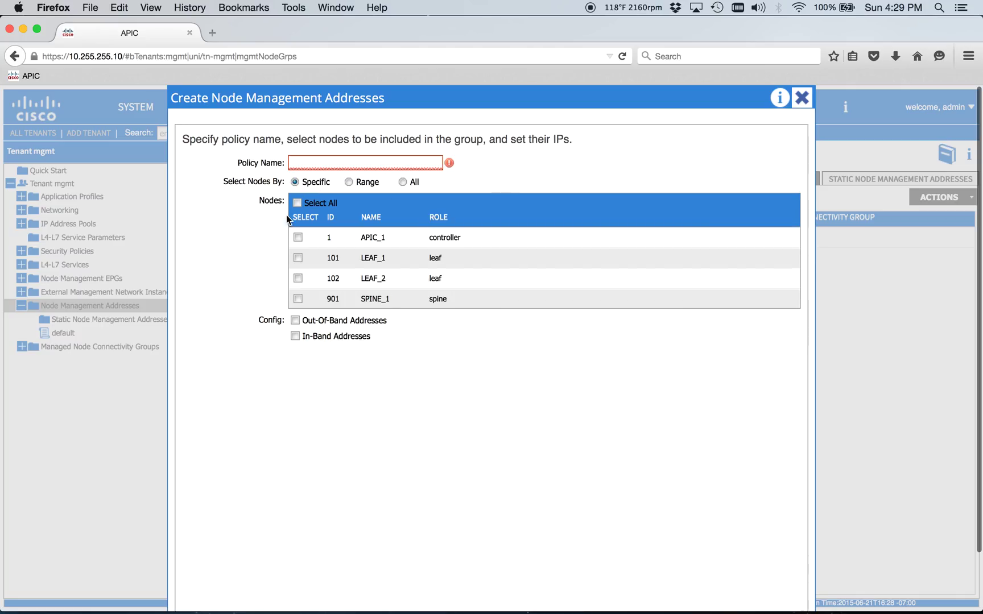
Step: Name the policy INB_APIC, include APIC_1, and enable In-Band Addresses
click(297, 238)
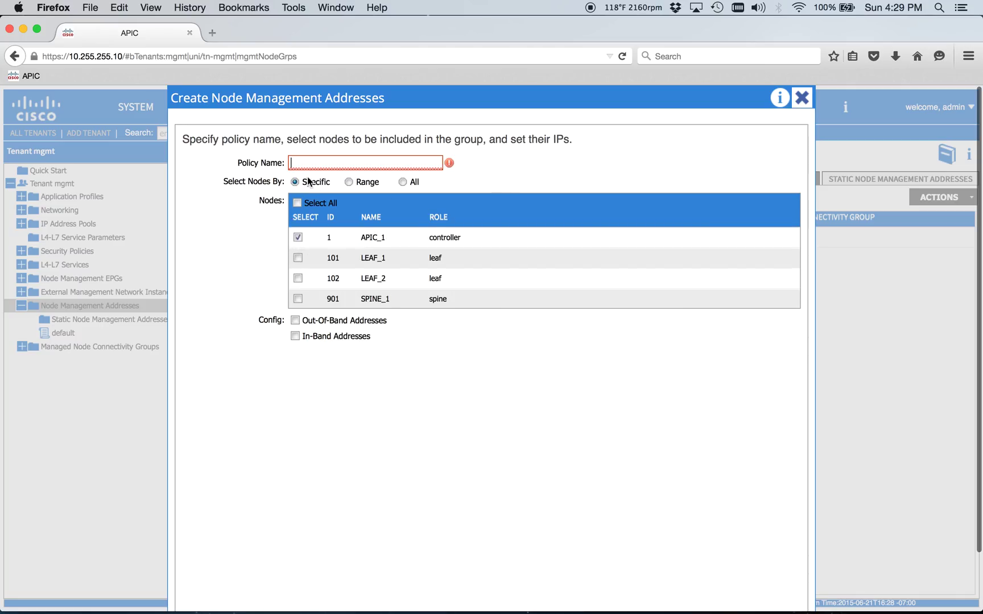
click(295, 337)
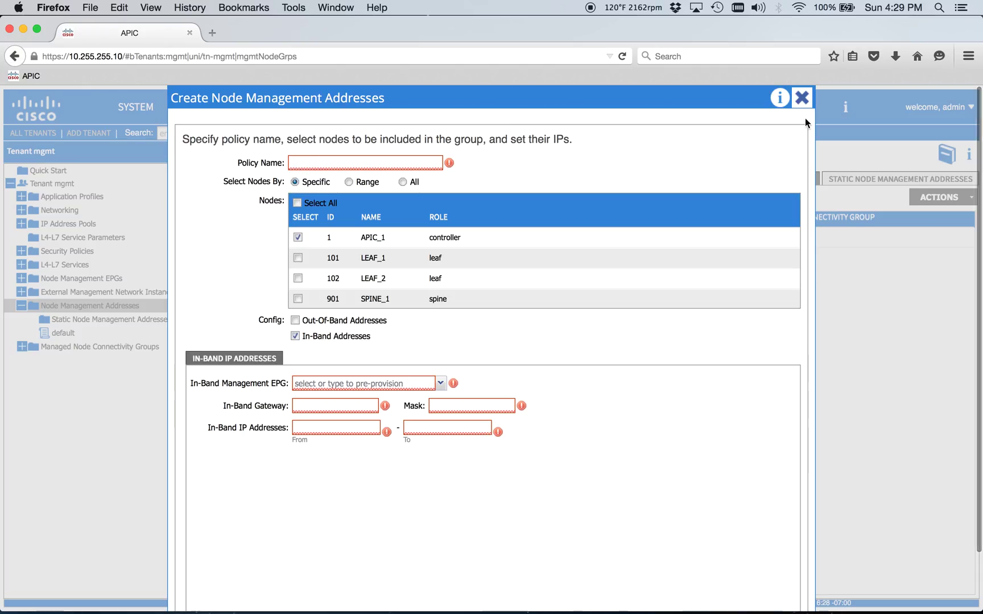
click(364, 163)
text(INB_)
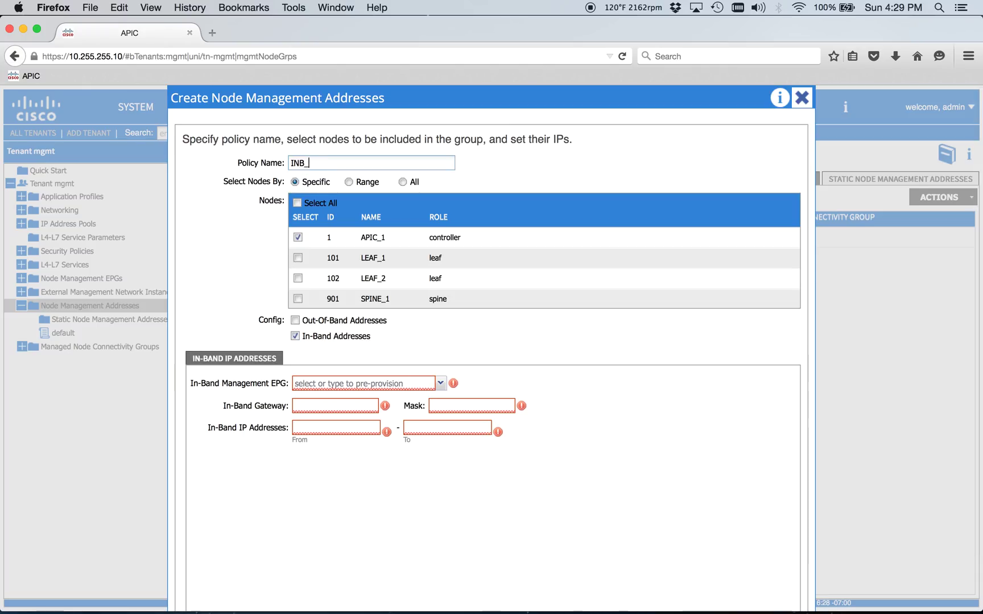
text(APIC)
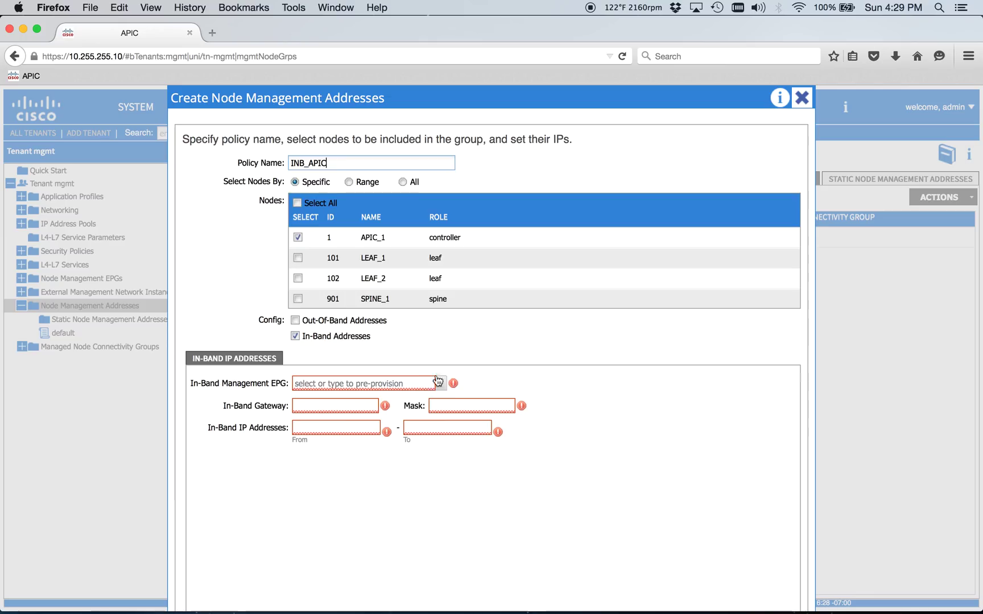
click(404, 384)
click(479, 384)
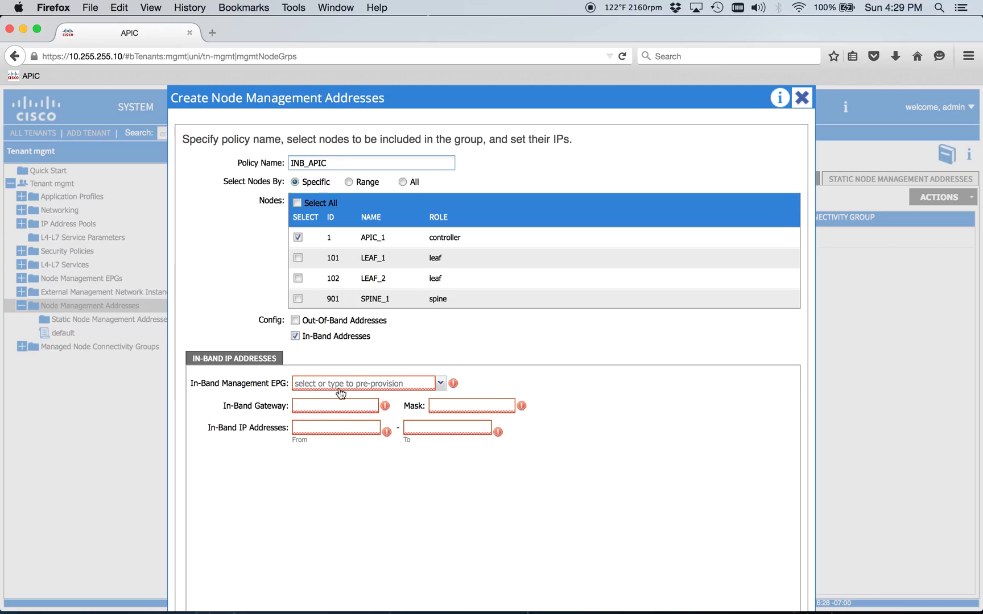
Step: Enter an in-band gateway ending 3.1/24 and a starting address, both mistyped
click(375, 405)
text(10.25)
text(5.253.1/24)
key(BackSpace)
text(3.1/24)
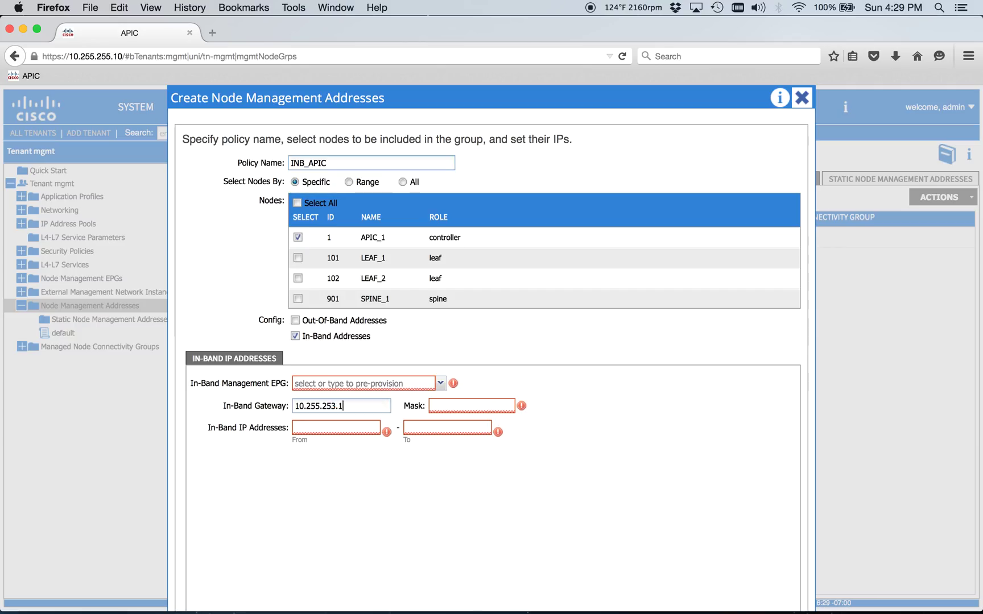
click(336, 427)
text(10.2)
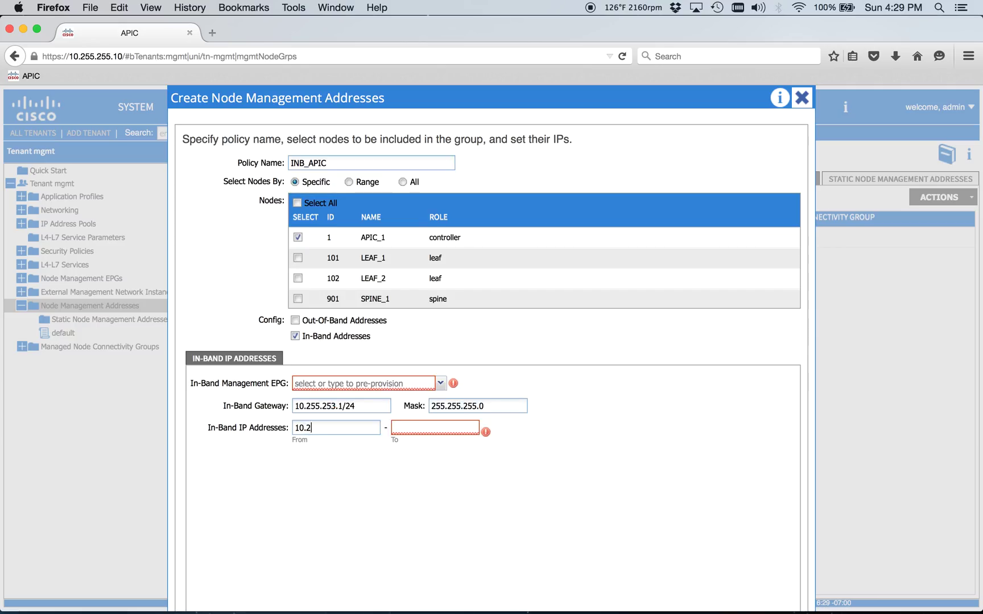
text(10.255.25)
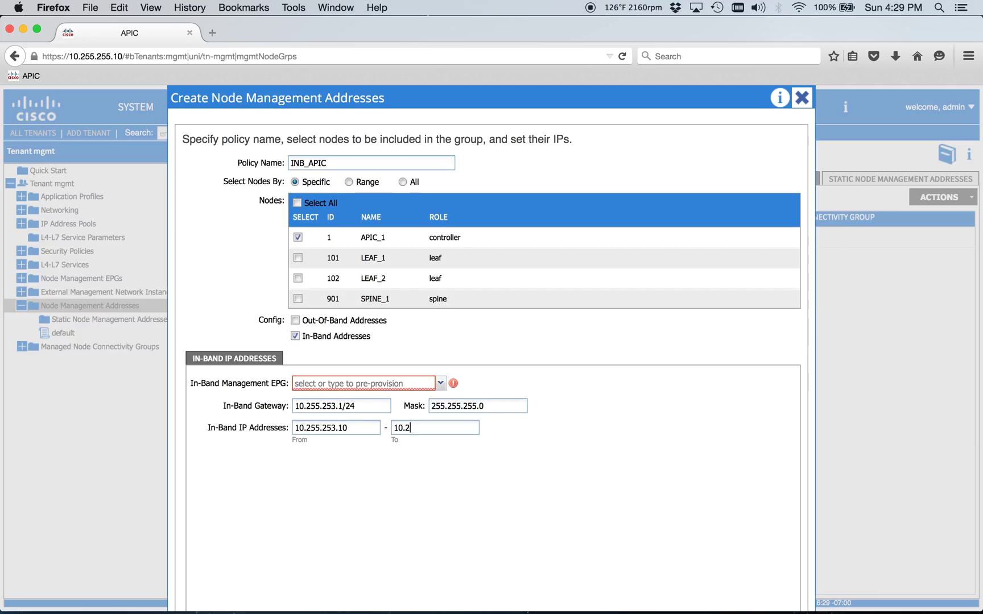
text(3.10)
double_click(300, 425)
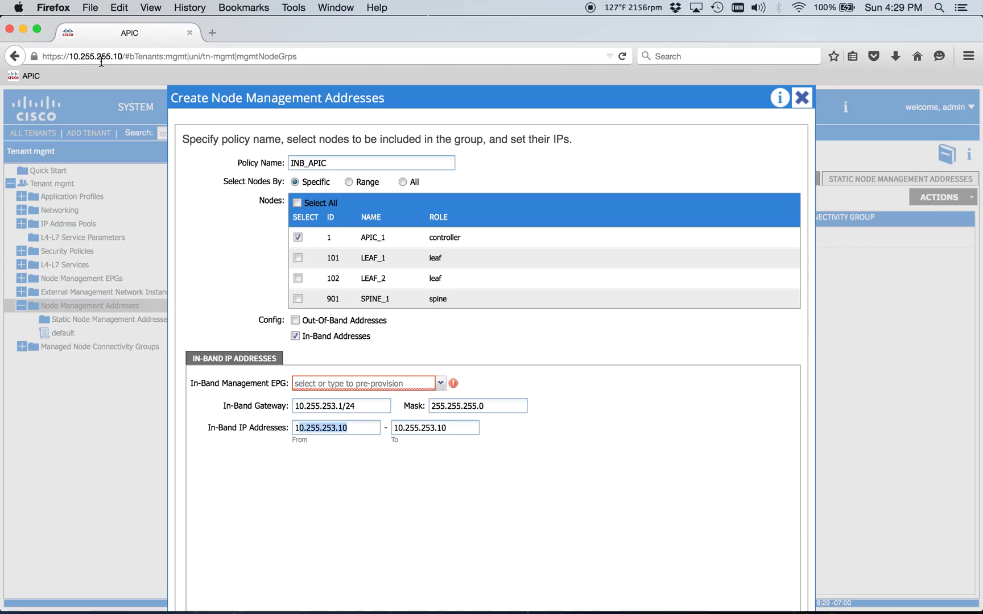
Step: Correct the gateway to 10.255.254.1/24 and the from/to address to 10.255.254.10
click(336, 405)
key(BackSpace)
text(4)
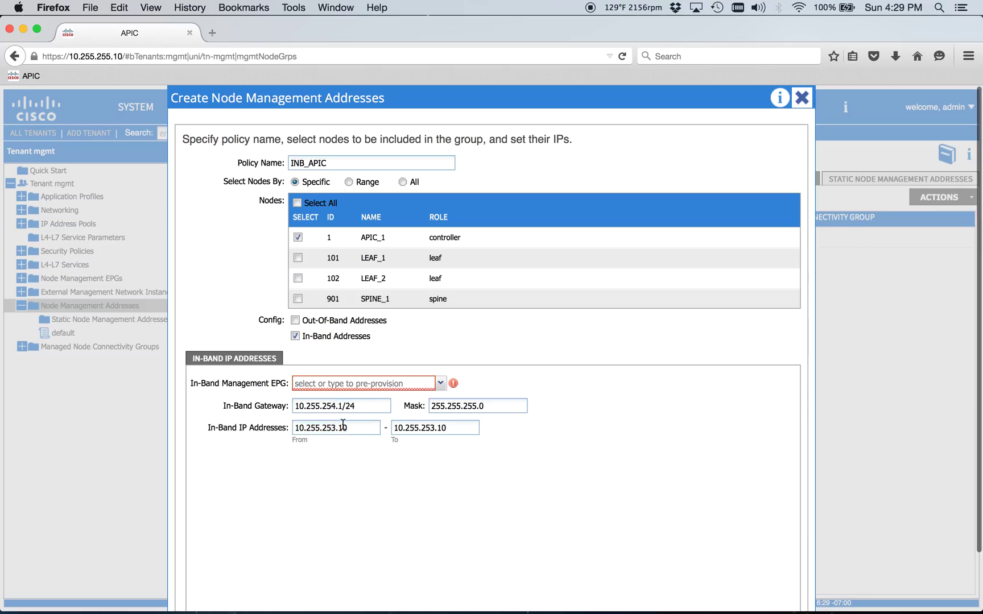
key(BackSpace)
text(4)
click(431, 428)
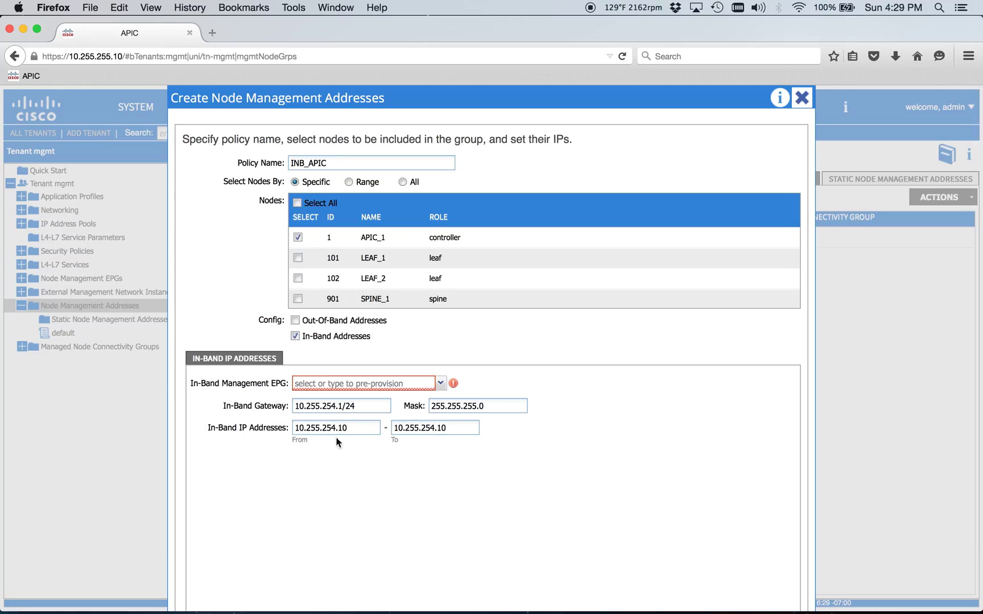
triple_click(446, 428)
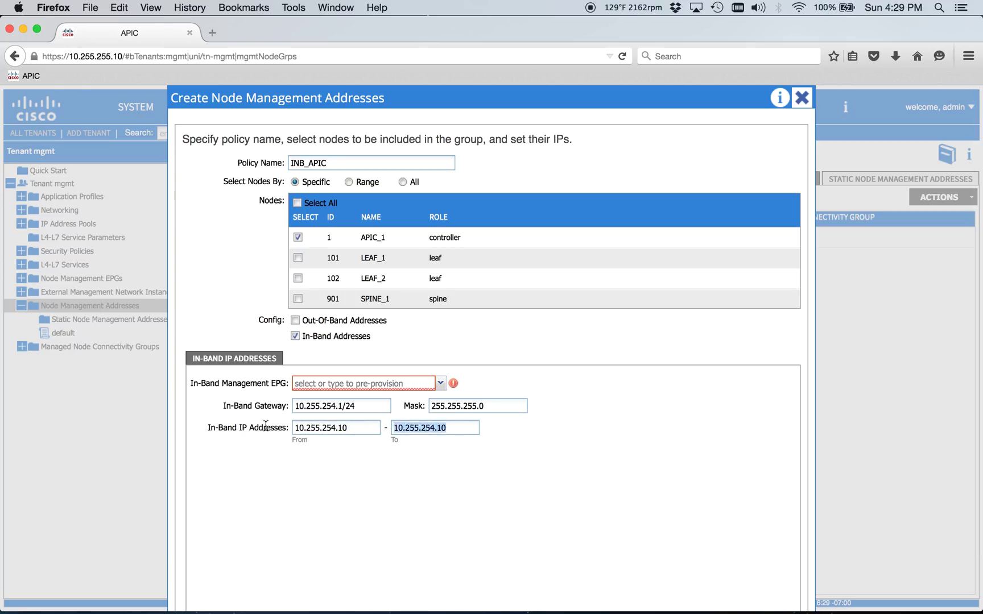
click(368, 465)
Step: Review the filled-in dialog and open the In-Band Management EPG list
click(384, 96)
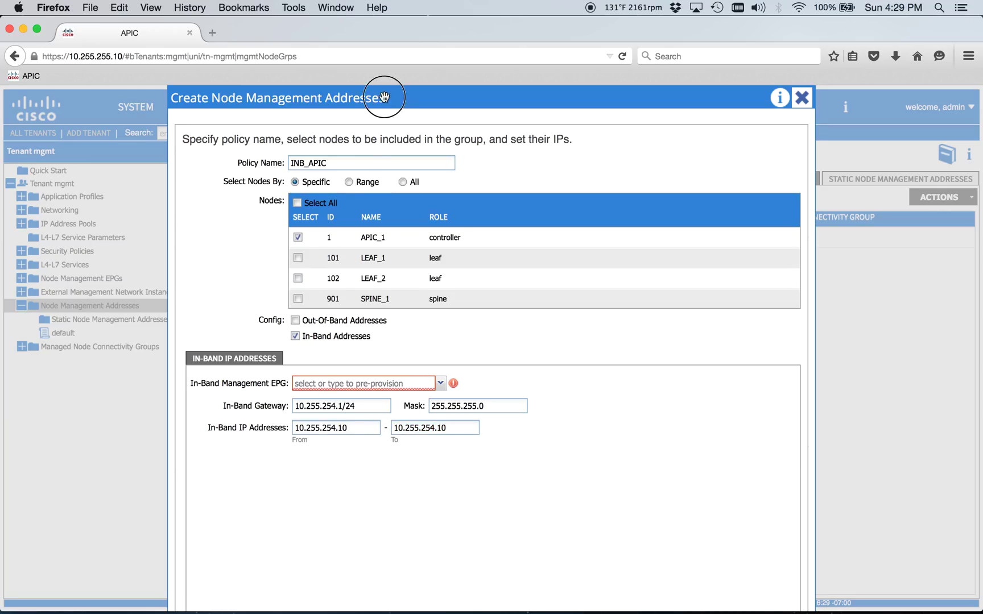
scroll(549, 351, down, 3)
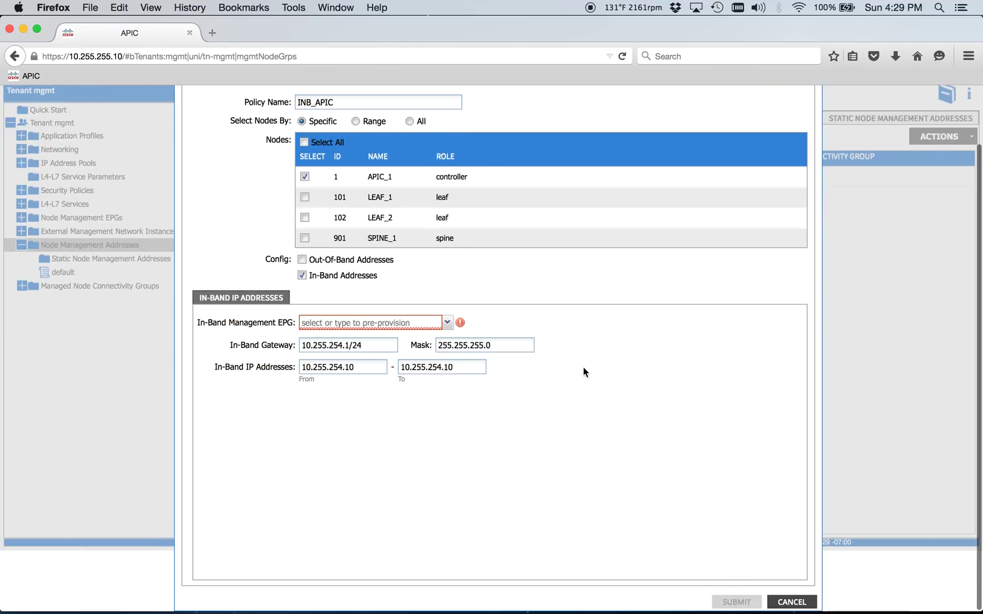
scroll(583, 367, up, 3)
click(448, 384)
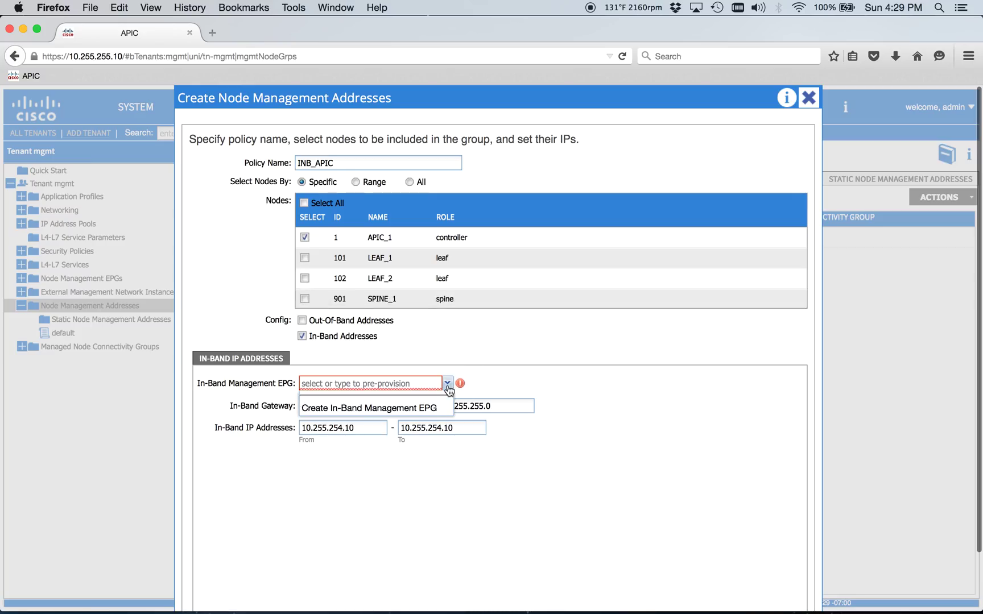
Step: Create an in-band EPG named default with encapsulation vlan-99 and bridge domain inb
click(403, 412)
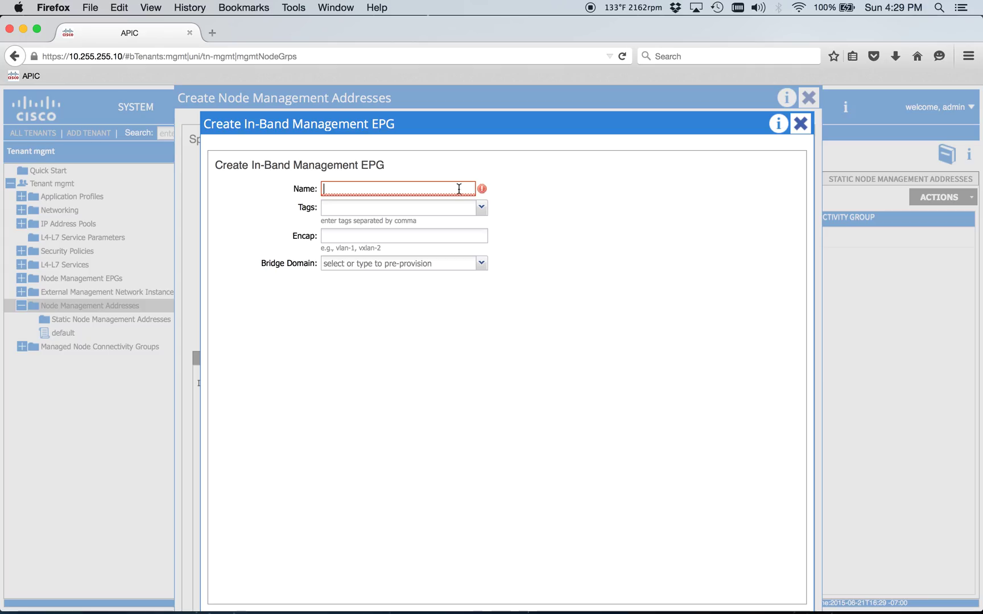
text(default)
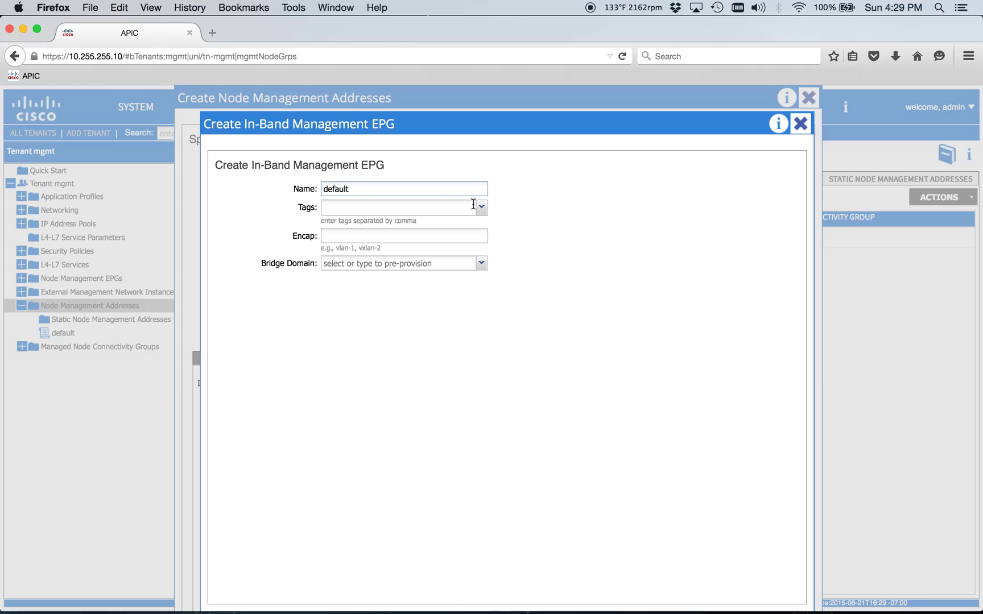
click(473, 204)
click(401, 235)
text(vlan-99)
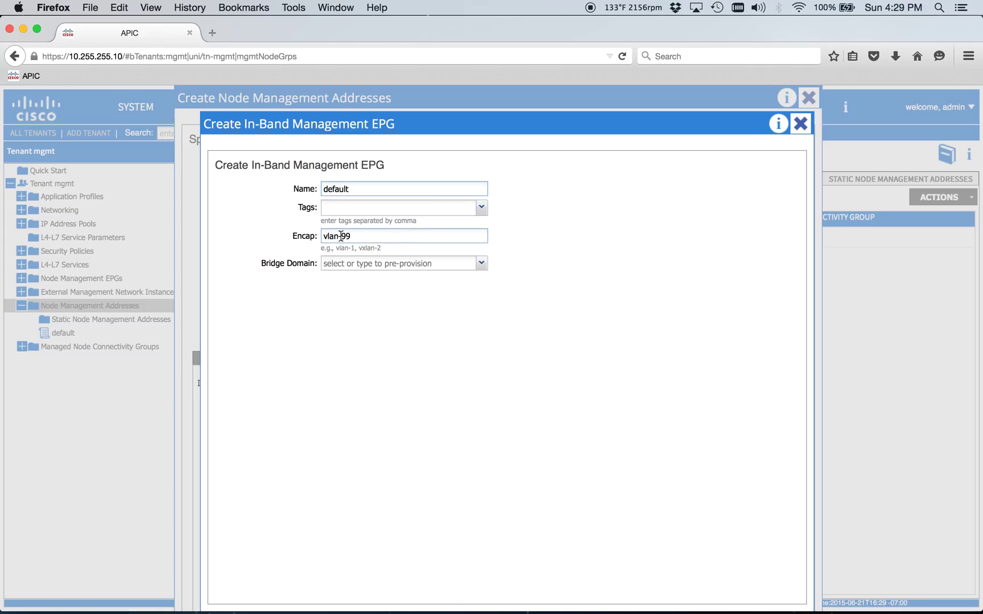
drag(354, 236, 286, 236)
click(342, 263)
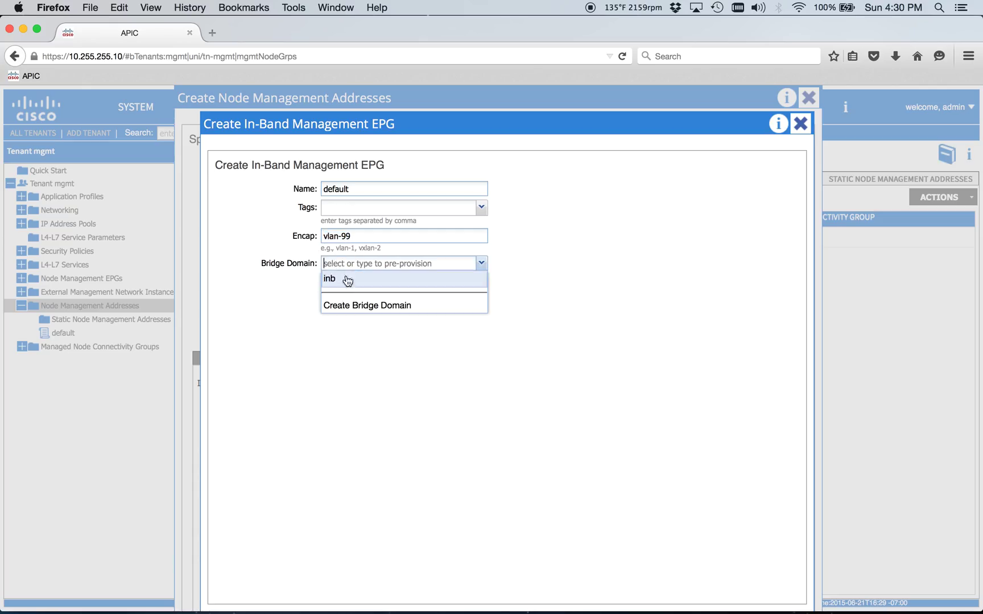
click(348, 277)
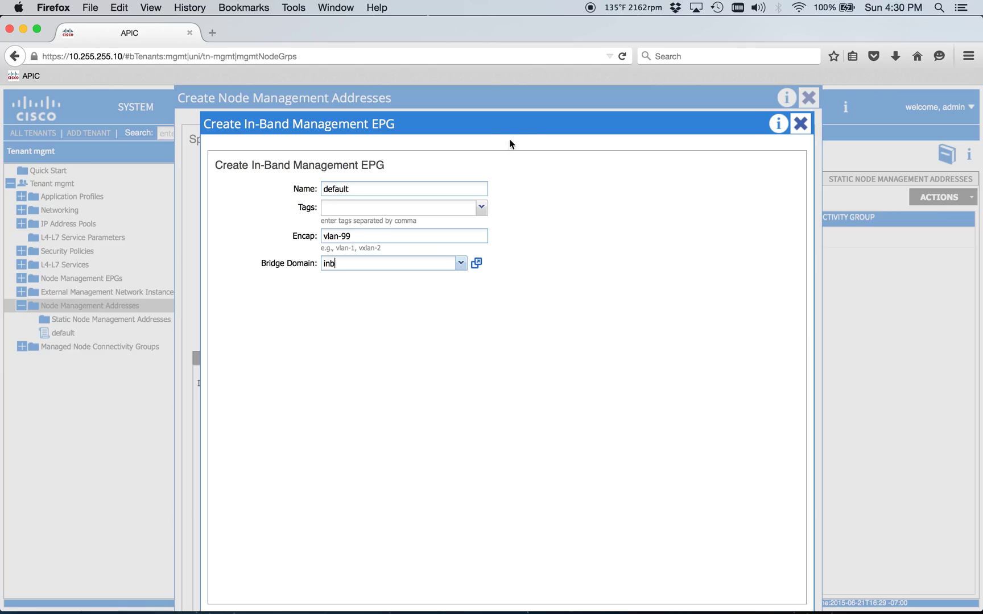
Step: Submit the default EPG and INB_APIC policy, verify it, and start a second address policy
click(721, 595)
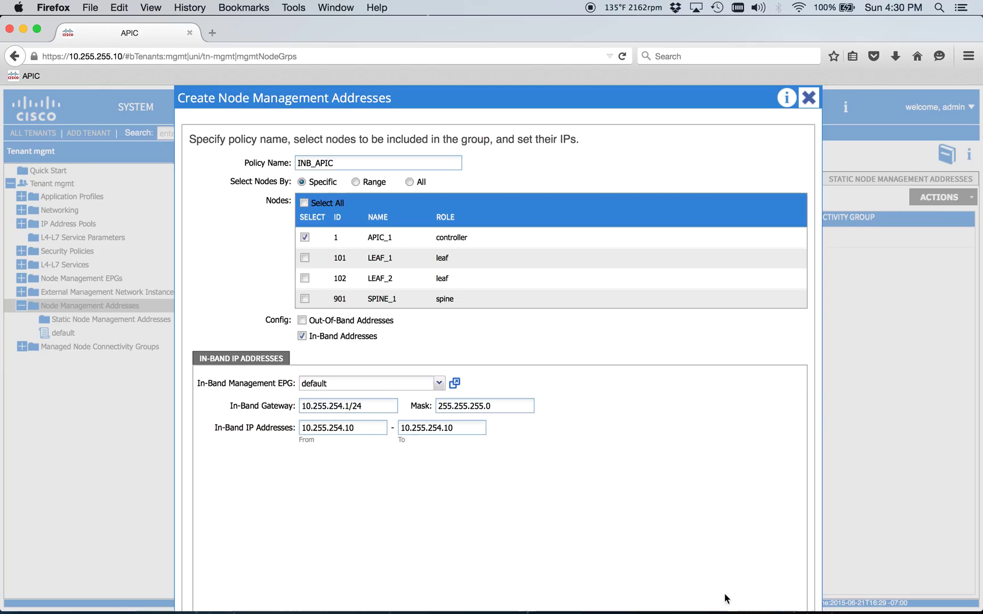
scroll(695, 509, down, 2)
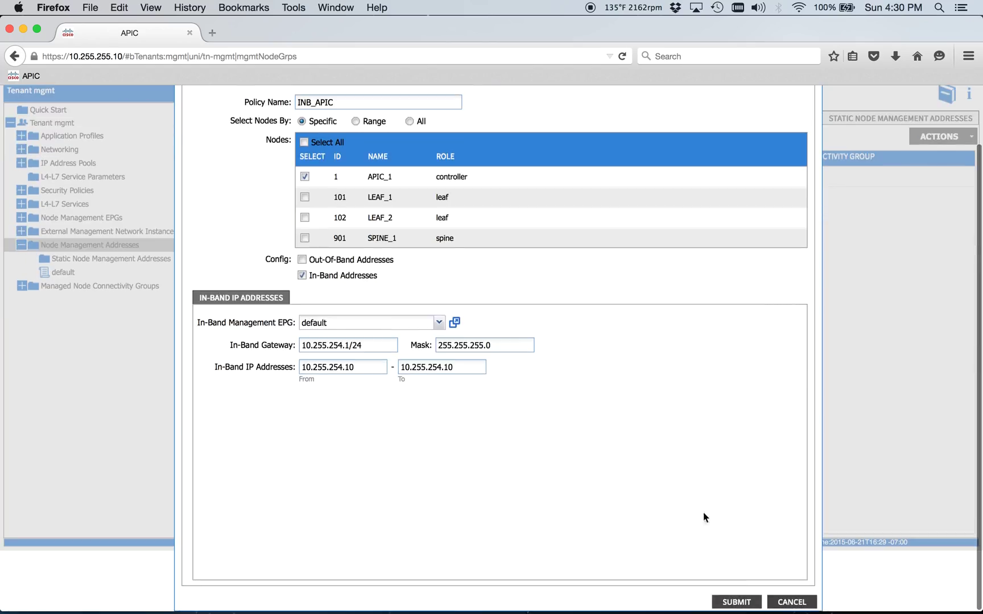
click(737, 602)
click(466, 405)
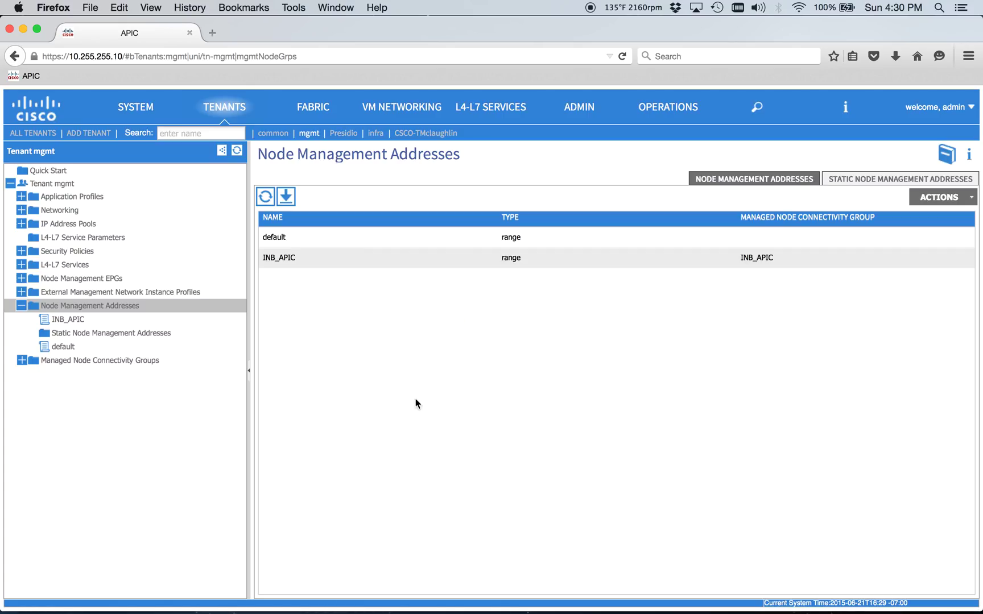
click(67, 320)
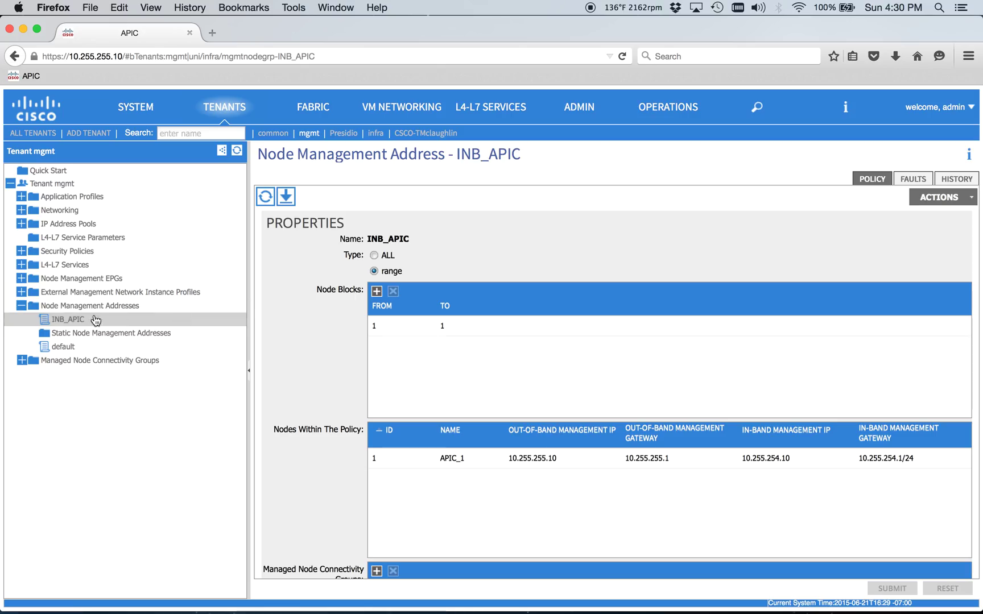
right_click(90, 306)
click(127, 318)
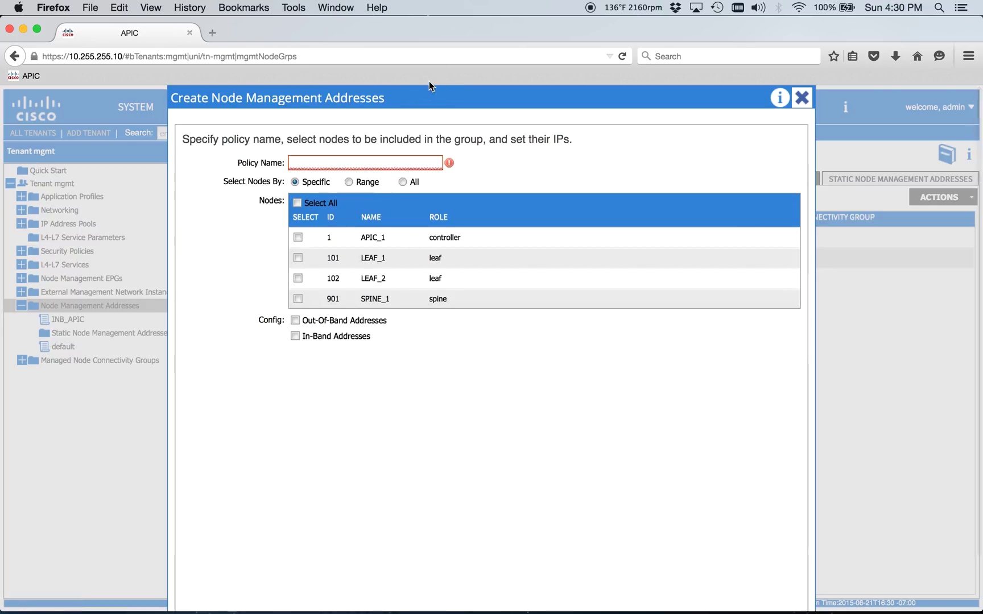
Step: Name the policy INB_Fabric, include nodes 101, 102 and 901, with in-band EPG default
text(IN)
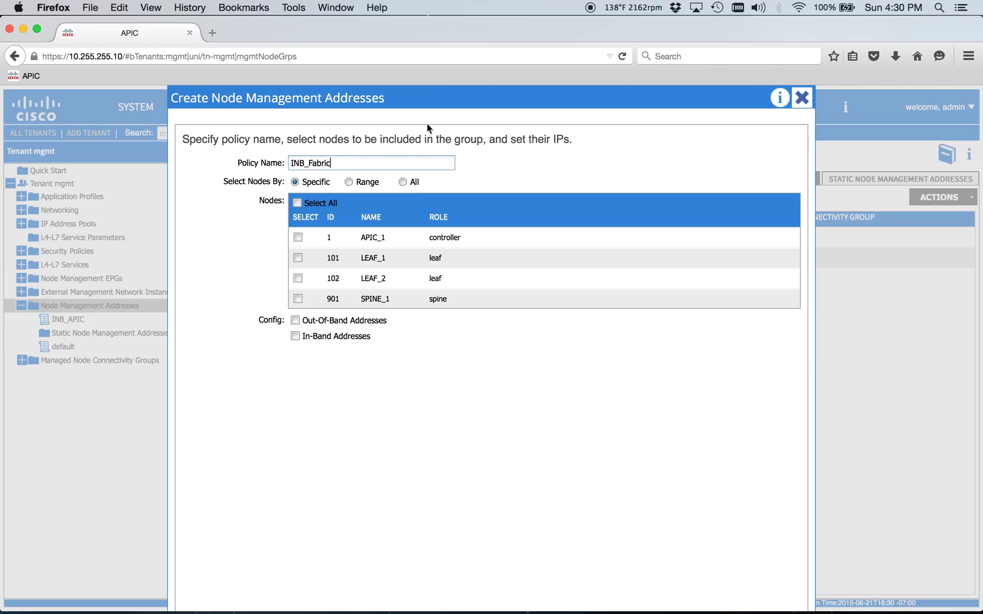
text(B_Fabric)
click(298, 257)
click(297, 278)
click(296, 291)
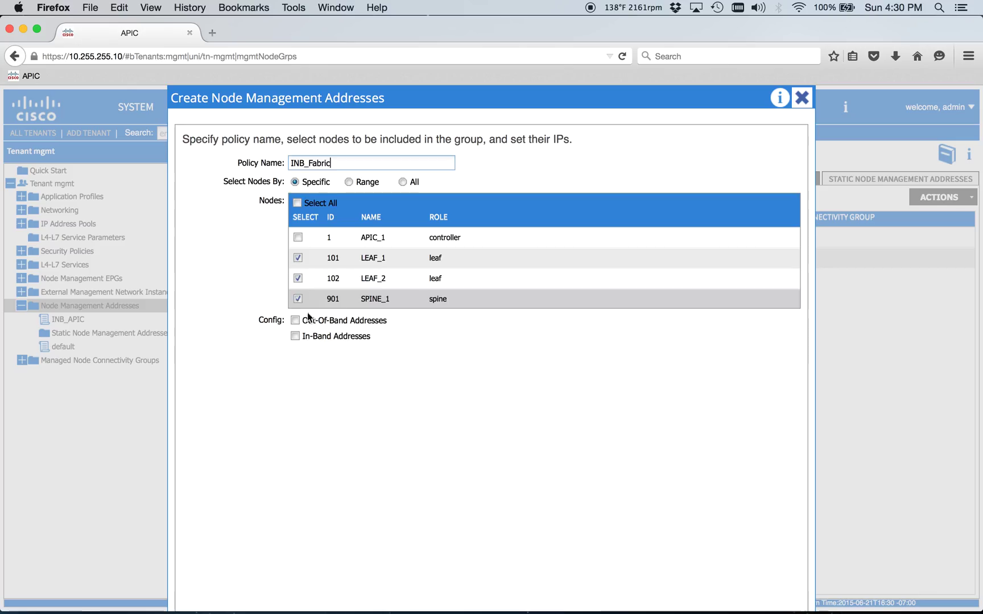
click(295, 336)
click(327, 382)
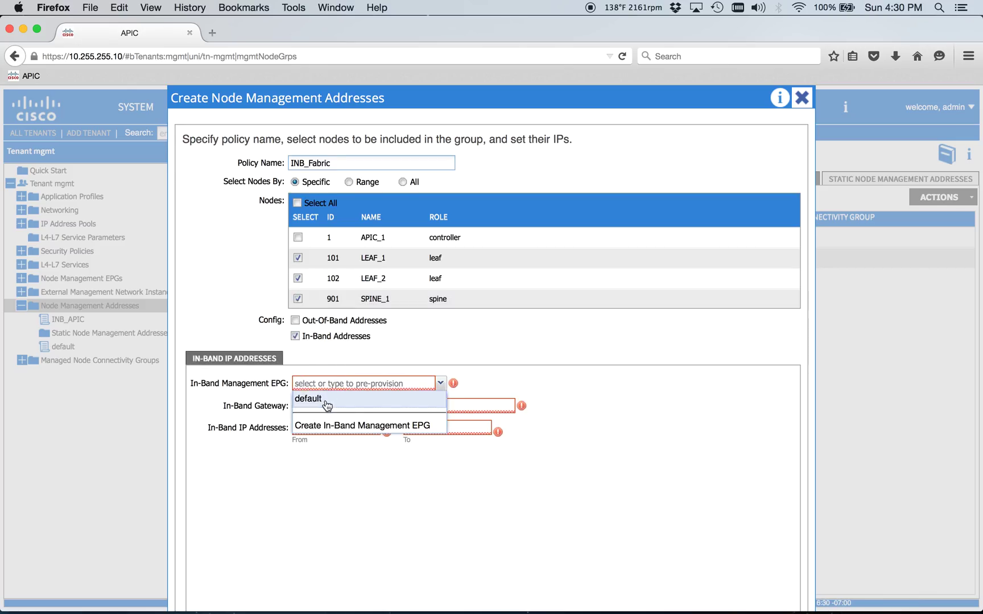
click(327, 404)
Step: Enter gateway 10.255.254.1/24 and addresses 10.255.254.11–10.255.254.254, then submit
click(317, 412)
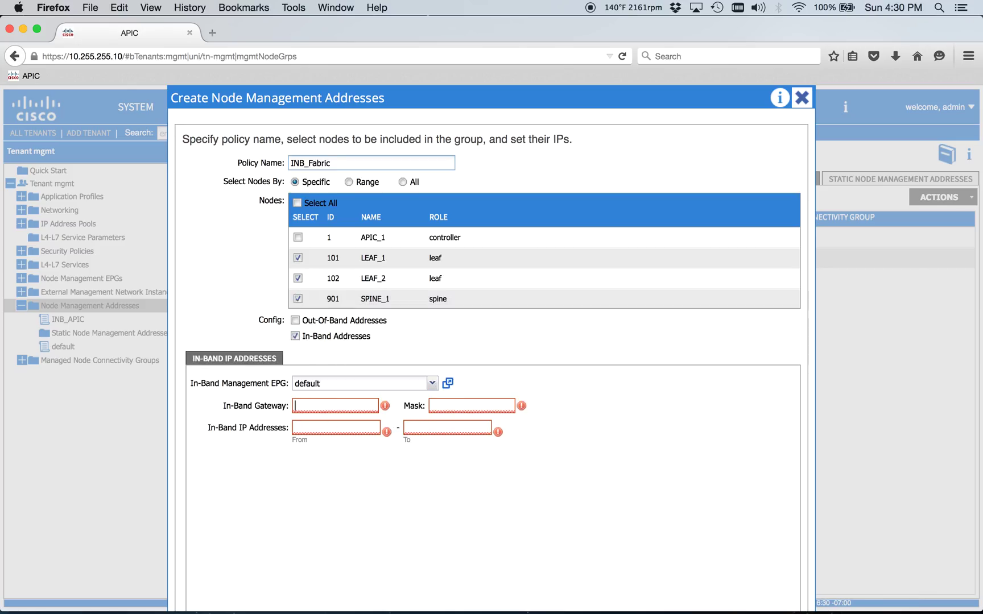
text(10.255.2554.)
text(4.1/24)
key(Tab)
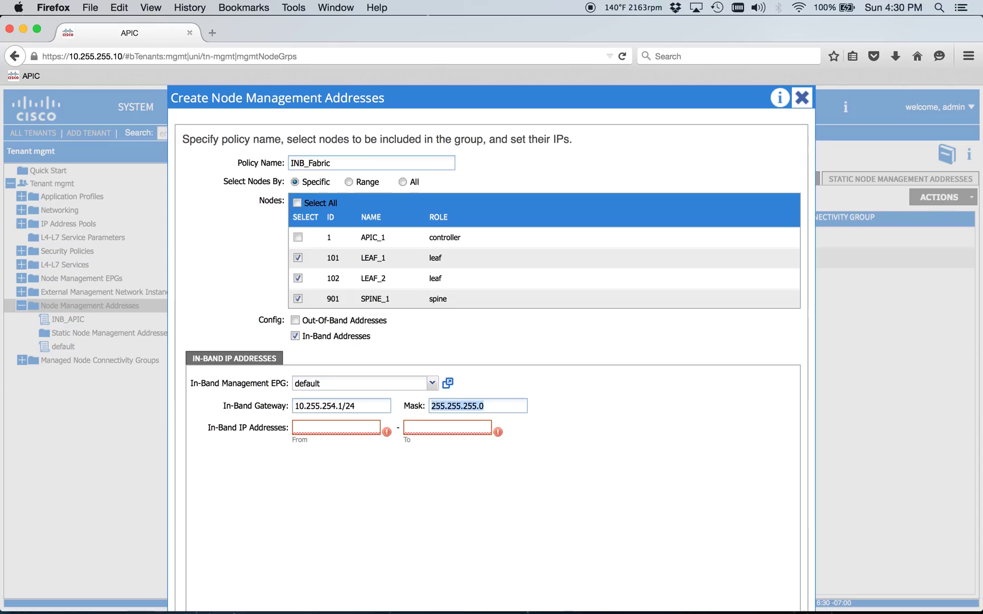
key(Tab)
text(10.255.254.1)
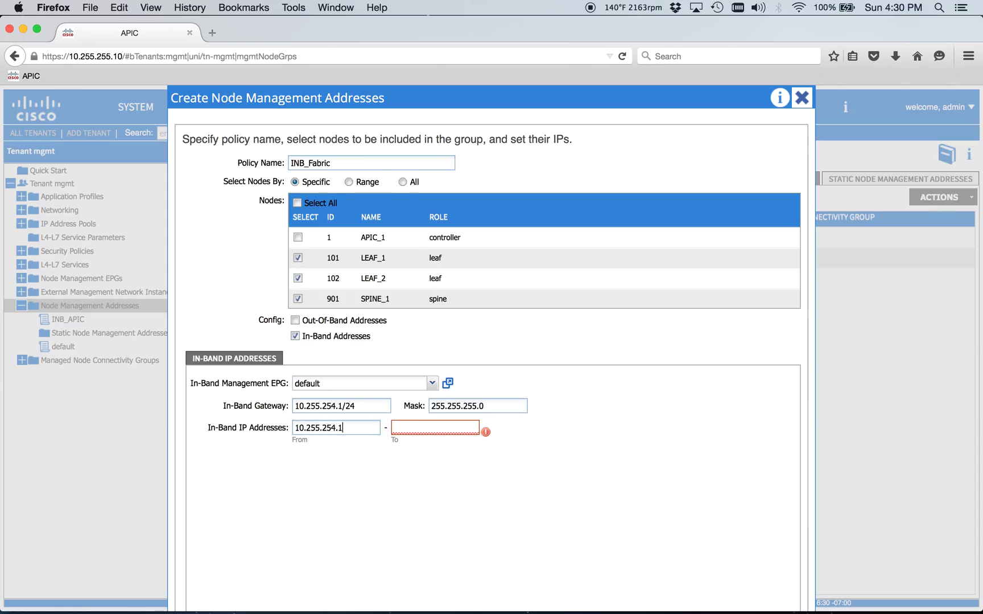
text(1)
key(Tab)
text(10.255.25)
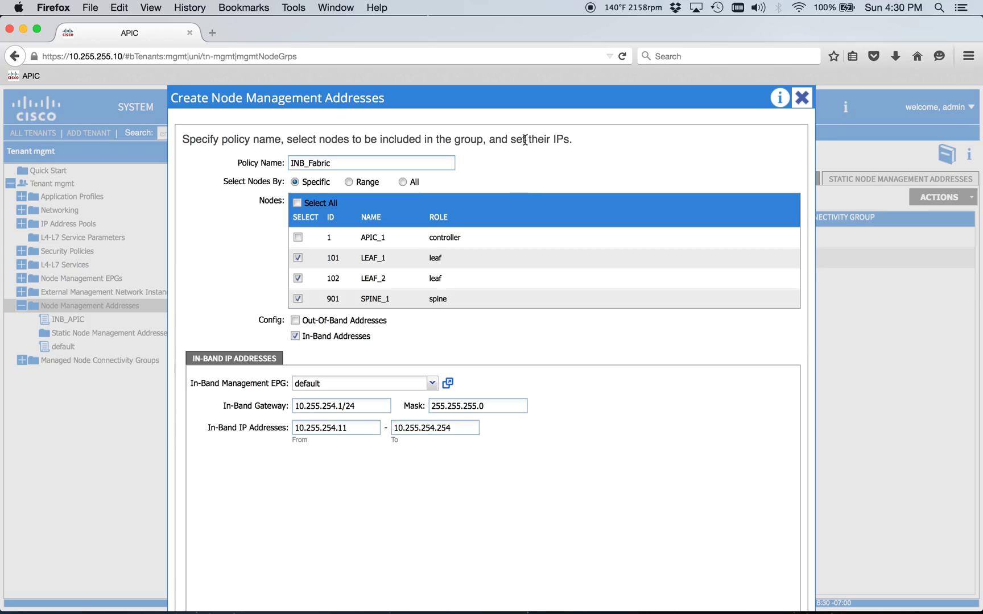
scroll(570, 476, down, 3)
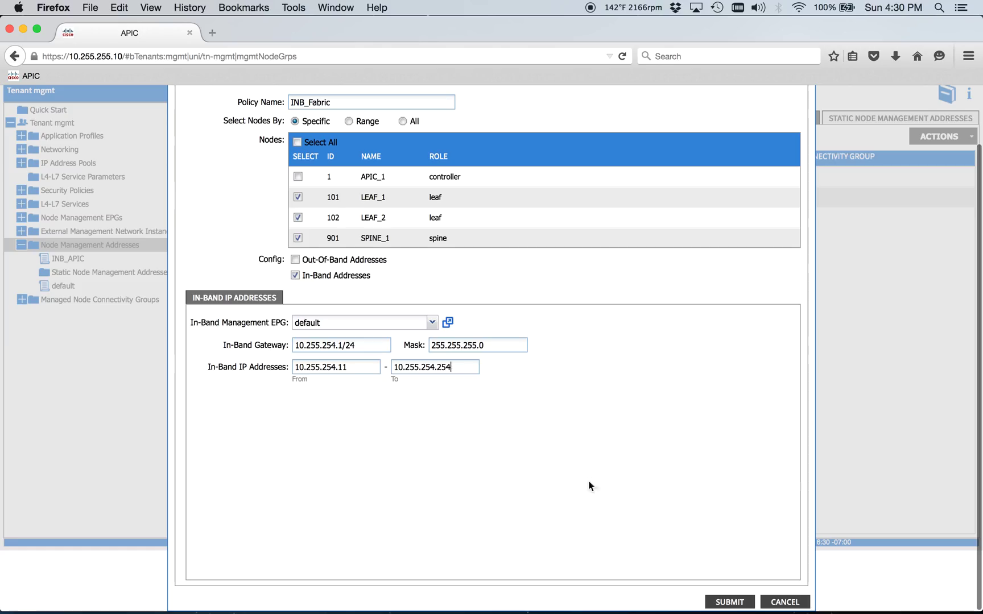
click(730, 602)
Step: Confirm INB_Fabric and review its nodes' in-band IPs 10.255.254.11, .12 and .93
click(468, 393)
click(65, 333)
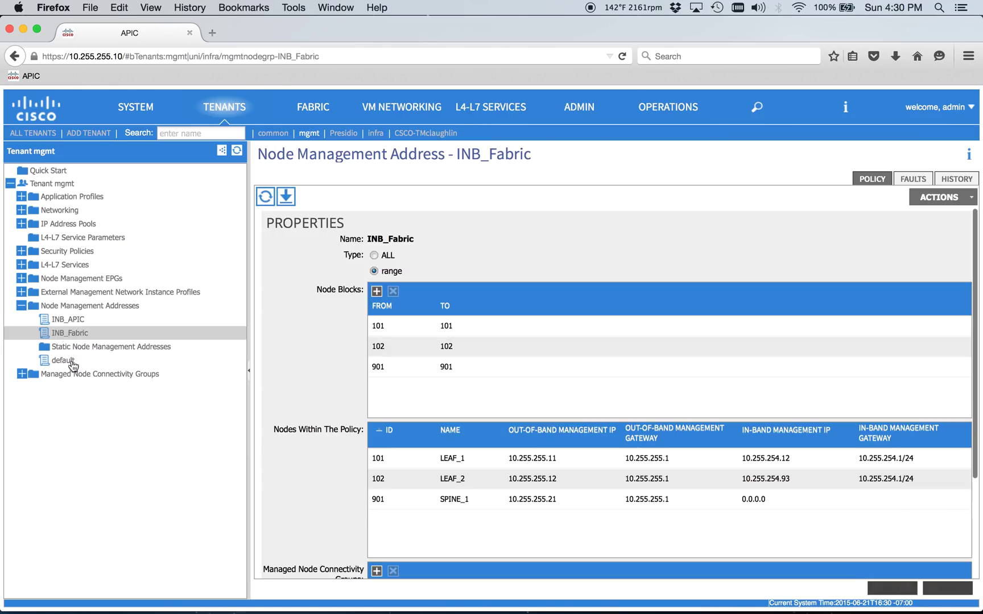
scroll(560, 529, down, 1)
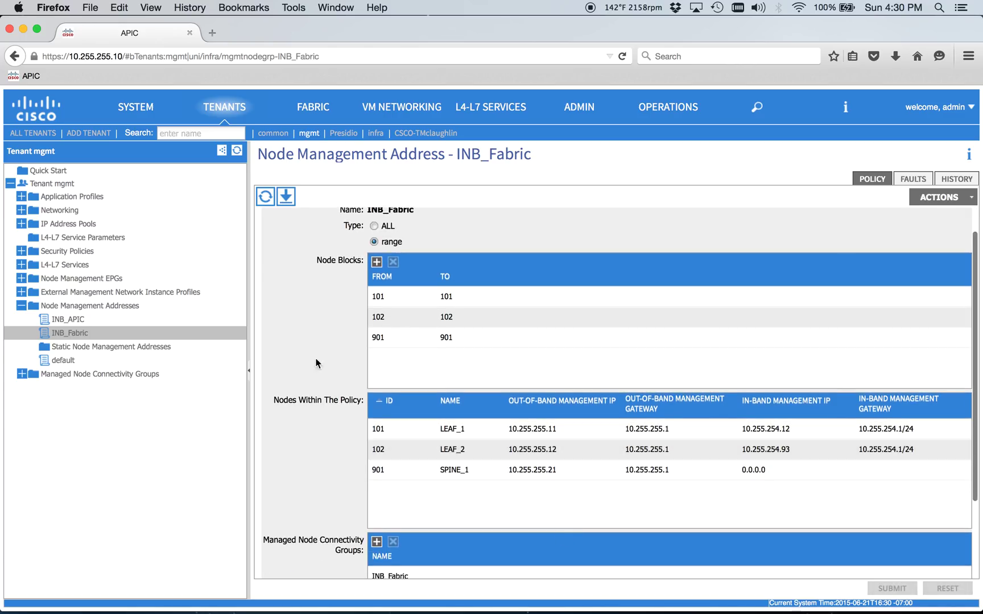
click(107, 321)
click(63, 334)
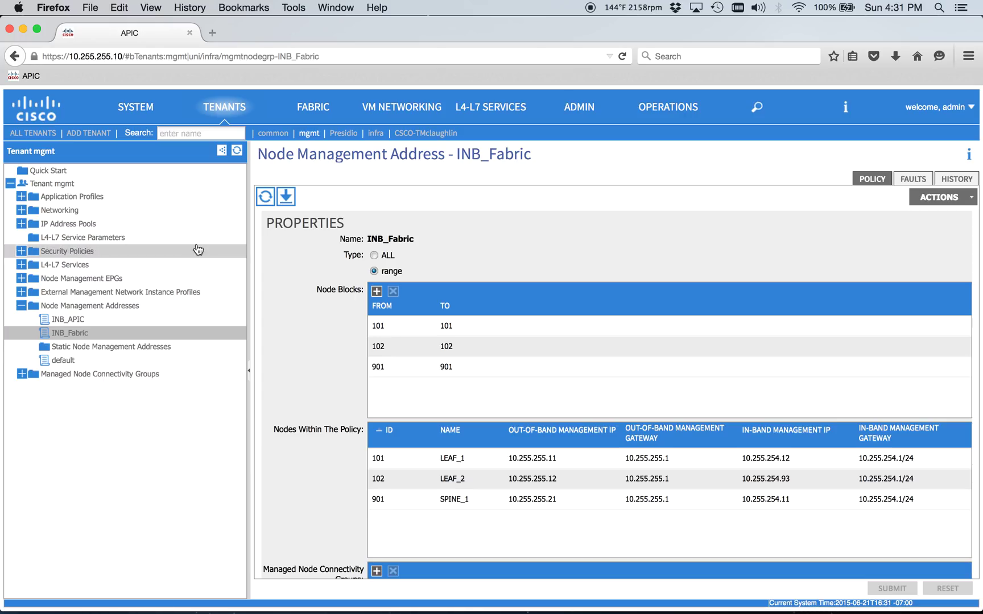
click(21, 223)
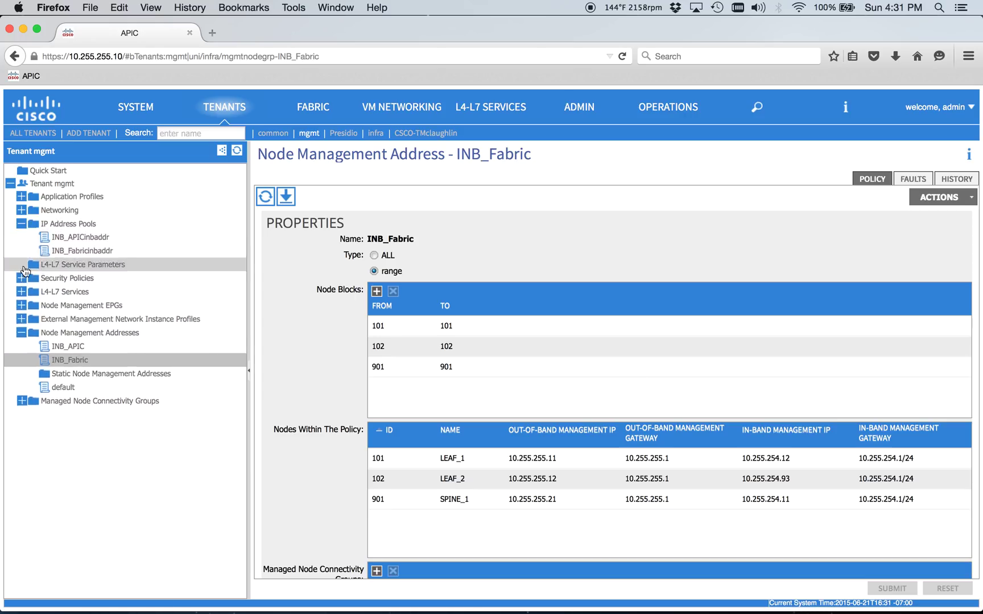
Step: Review the INB_APICinbaddr and INB_Fabricinbaddr IP address pools
click(80, 237)
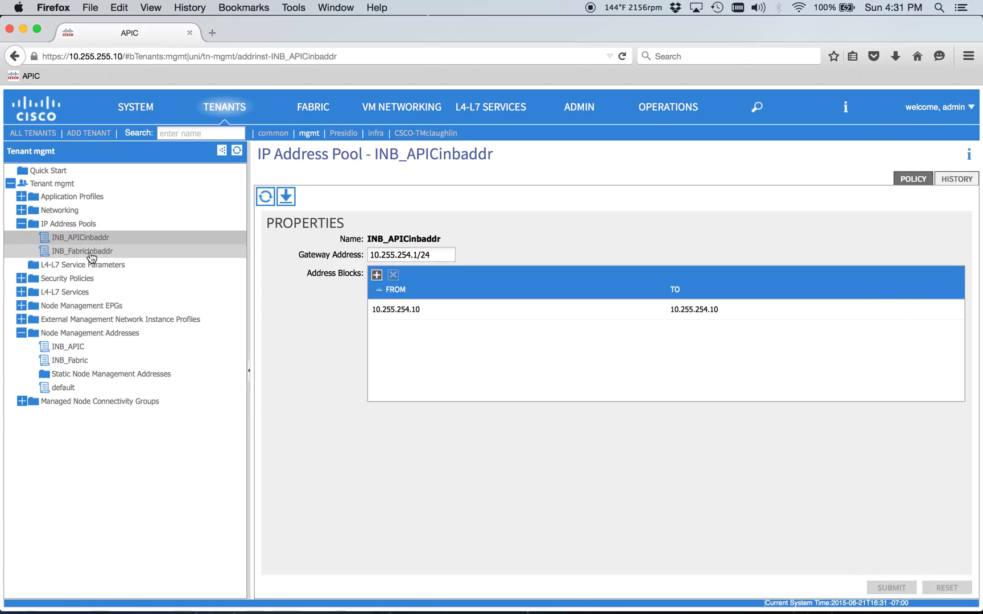
click(90, 254)
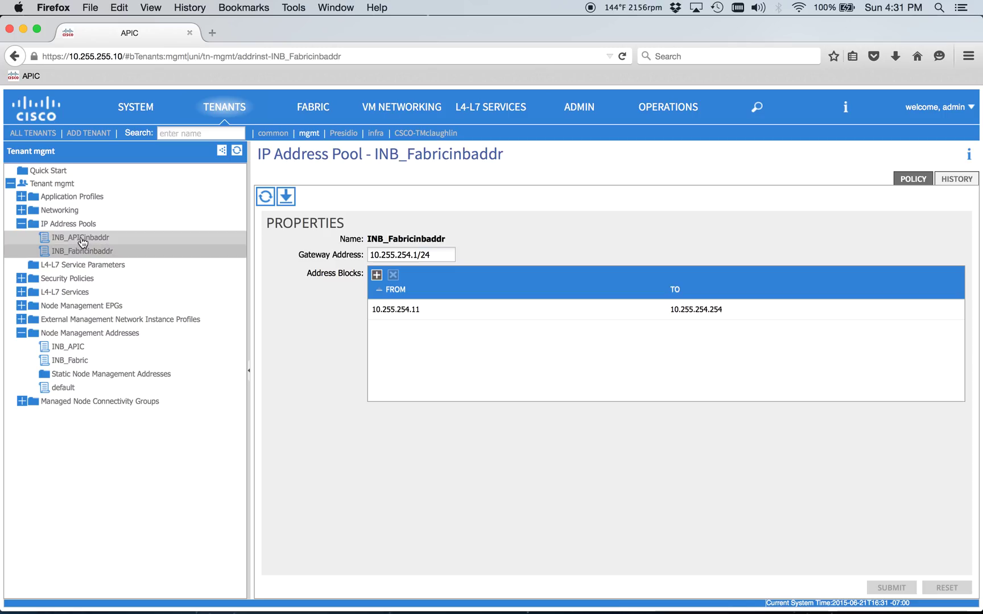
click(81, 238)
click(78, 251)
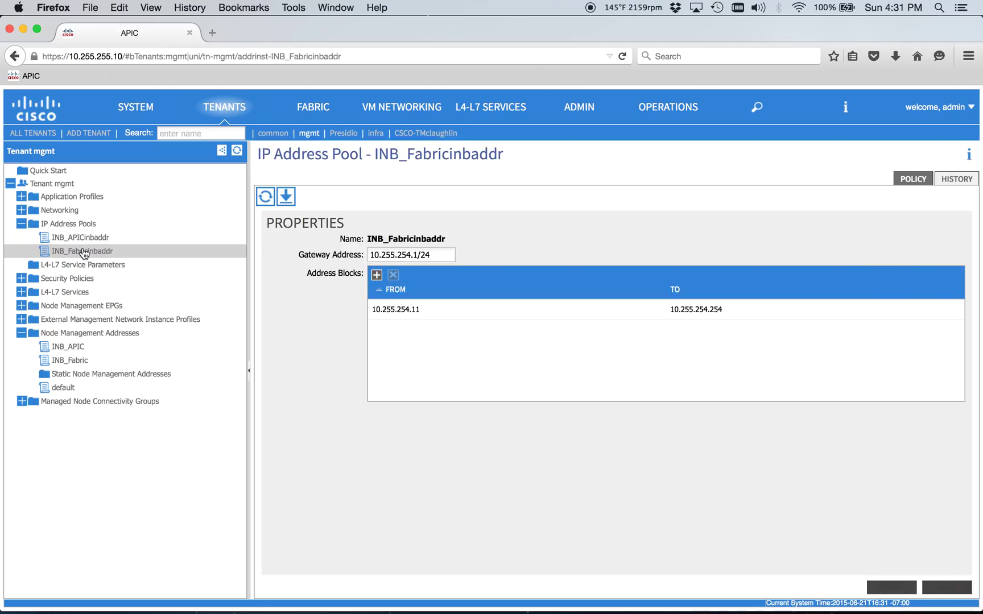
click(22, 224)
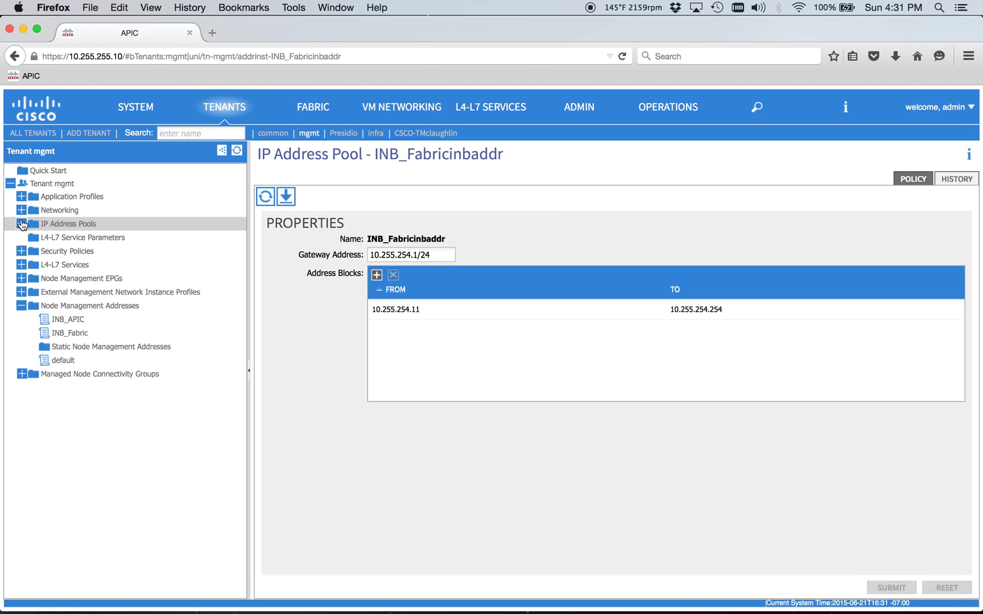
Step: Inspect the INB_APIC and INB_Fabric managed node connectivity groups
click(21, 375)
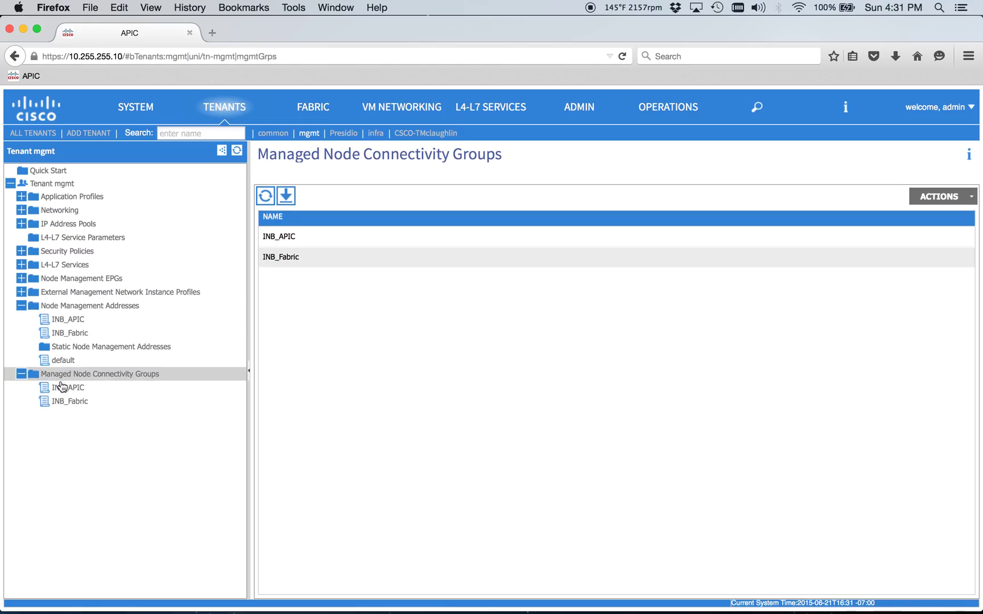
click(81, 389)
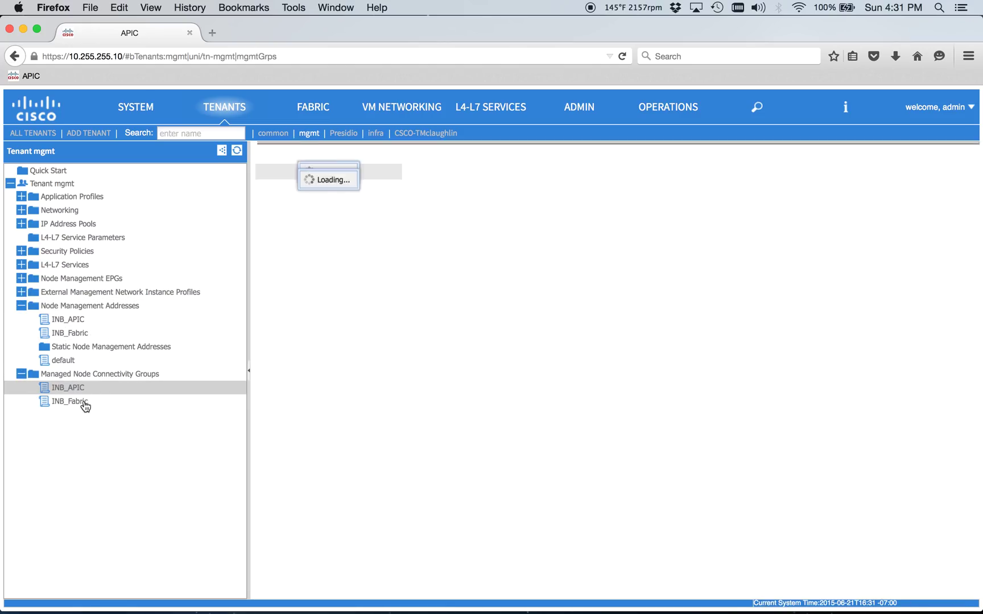
click(84, 401)
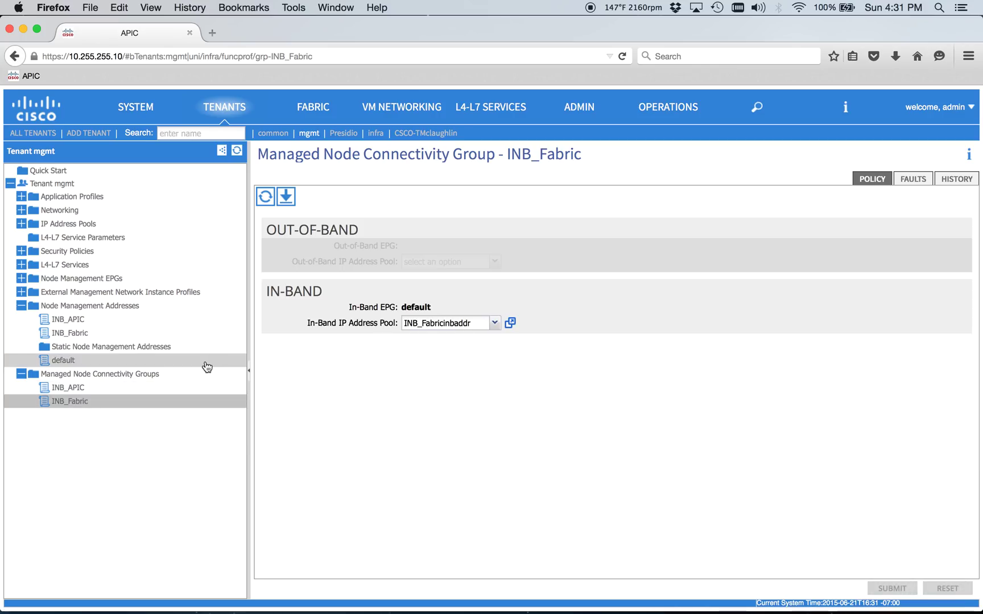
click(21, 279)
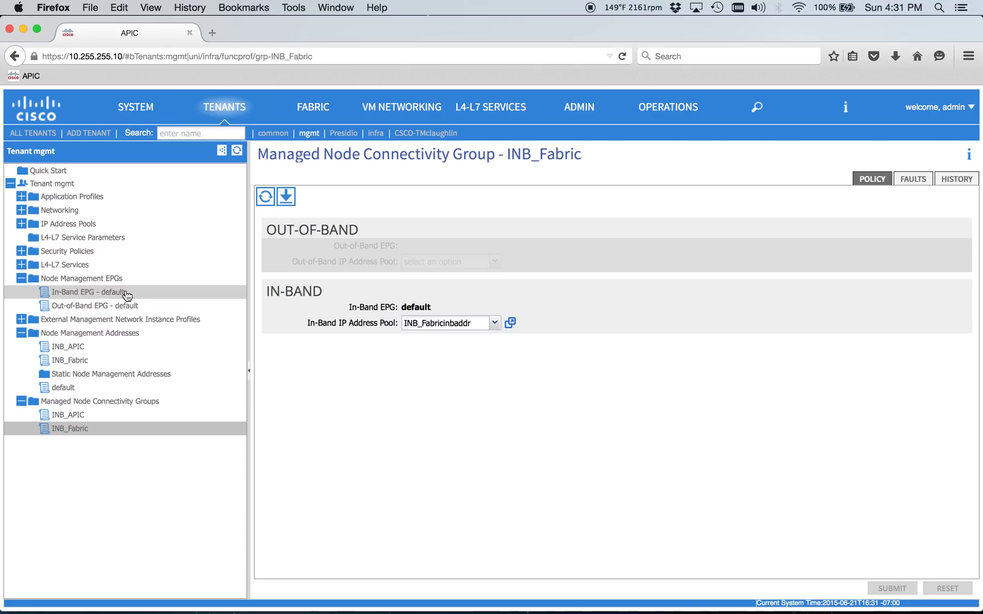
Step: Add common/default as a provided contract on In-Band EPG default
click(71, 293)
scroll(537, 386, down, 5)
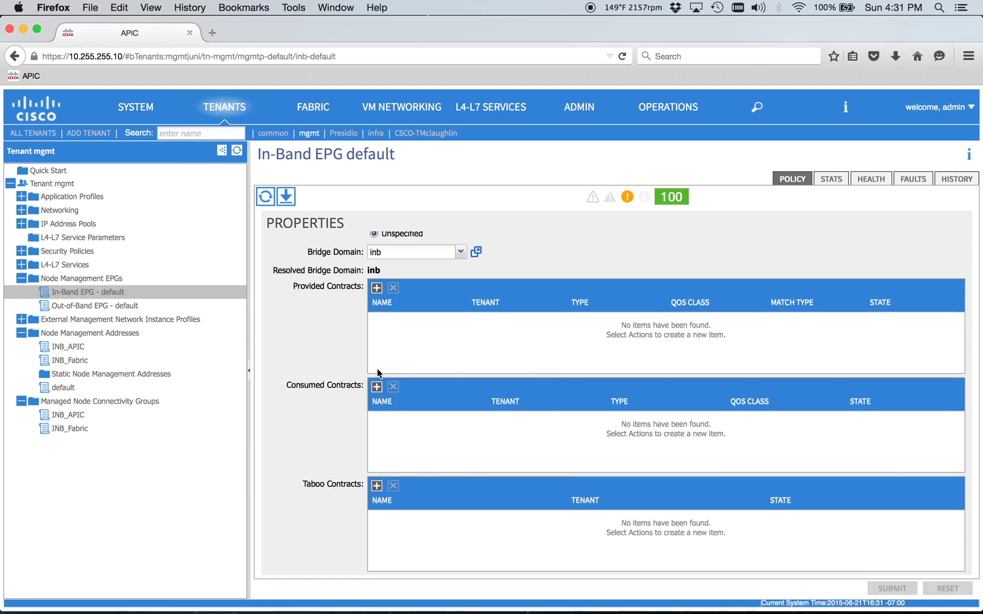
click(377, 287)
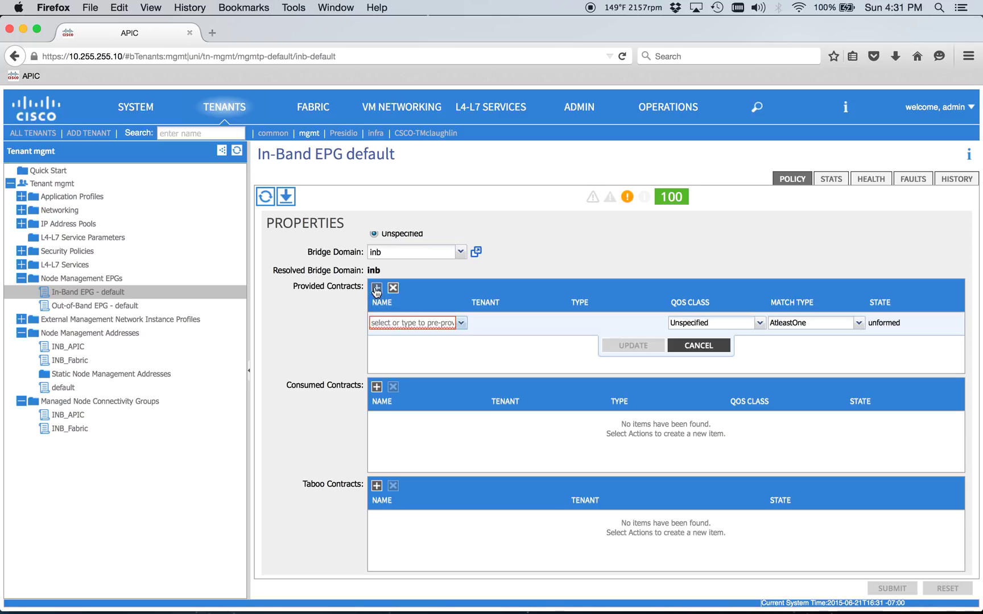
click(459, 323)
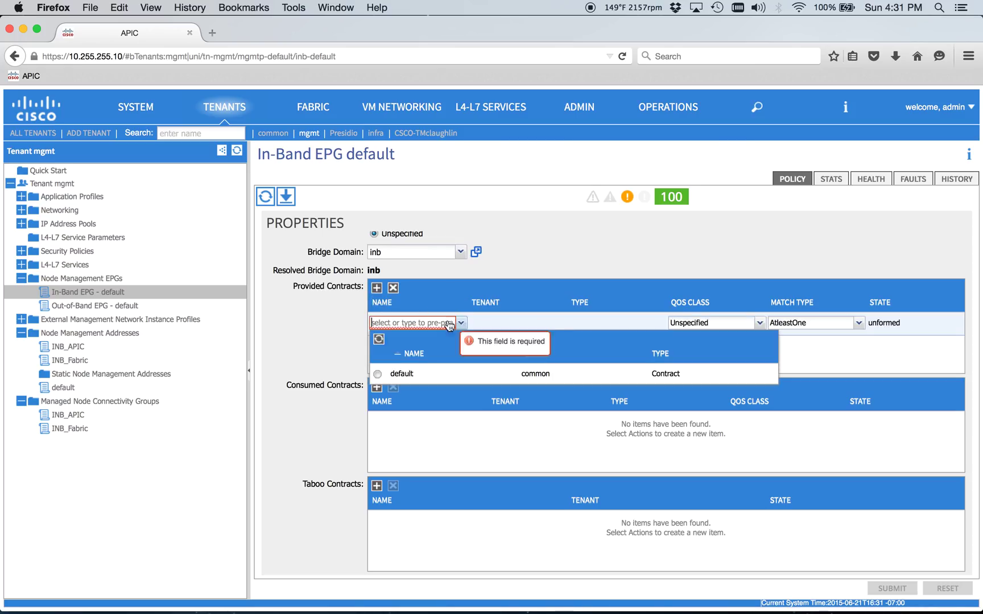
click(380, 375)
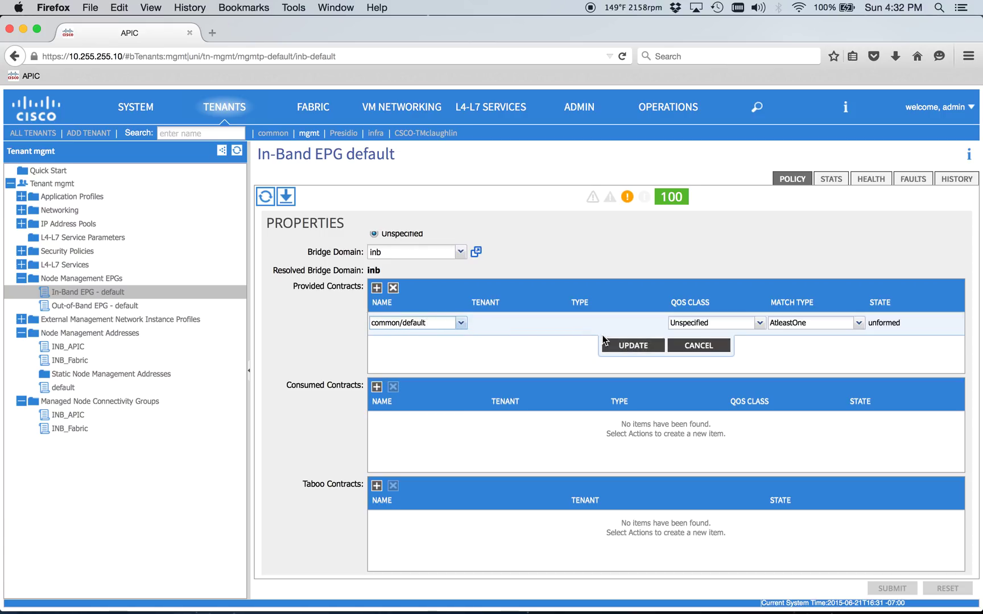
click(618, 343)
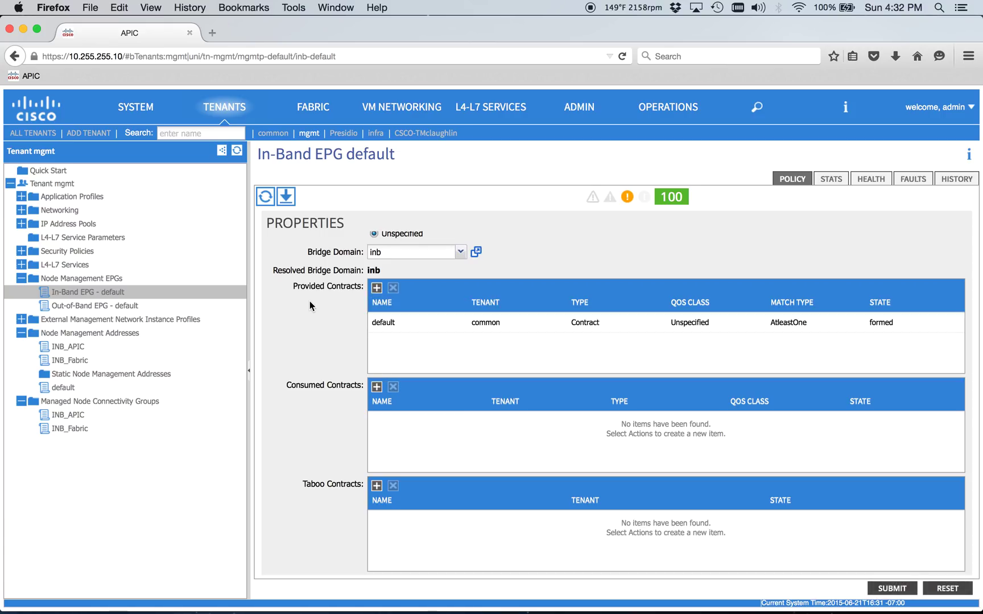